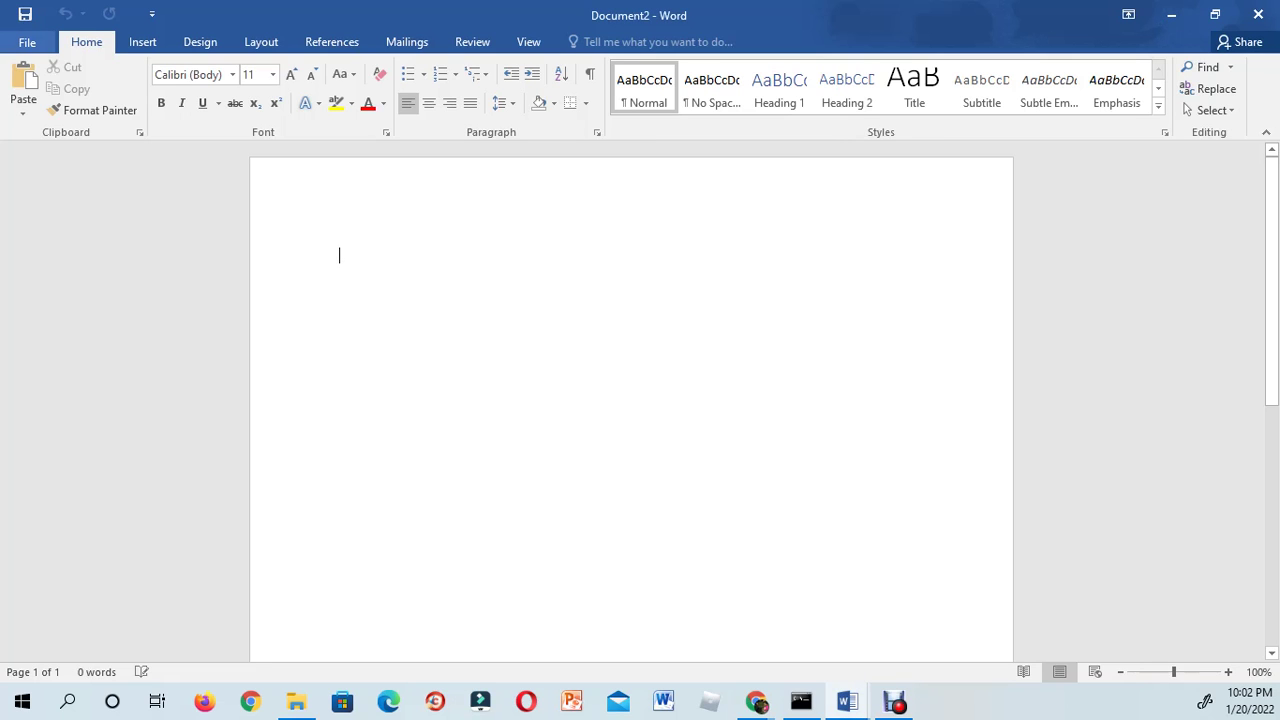
Open Word's File > Info page, then reveal the desktop to reach the 'echo off' document.
key("alt+f")
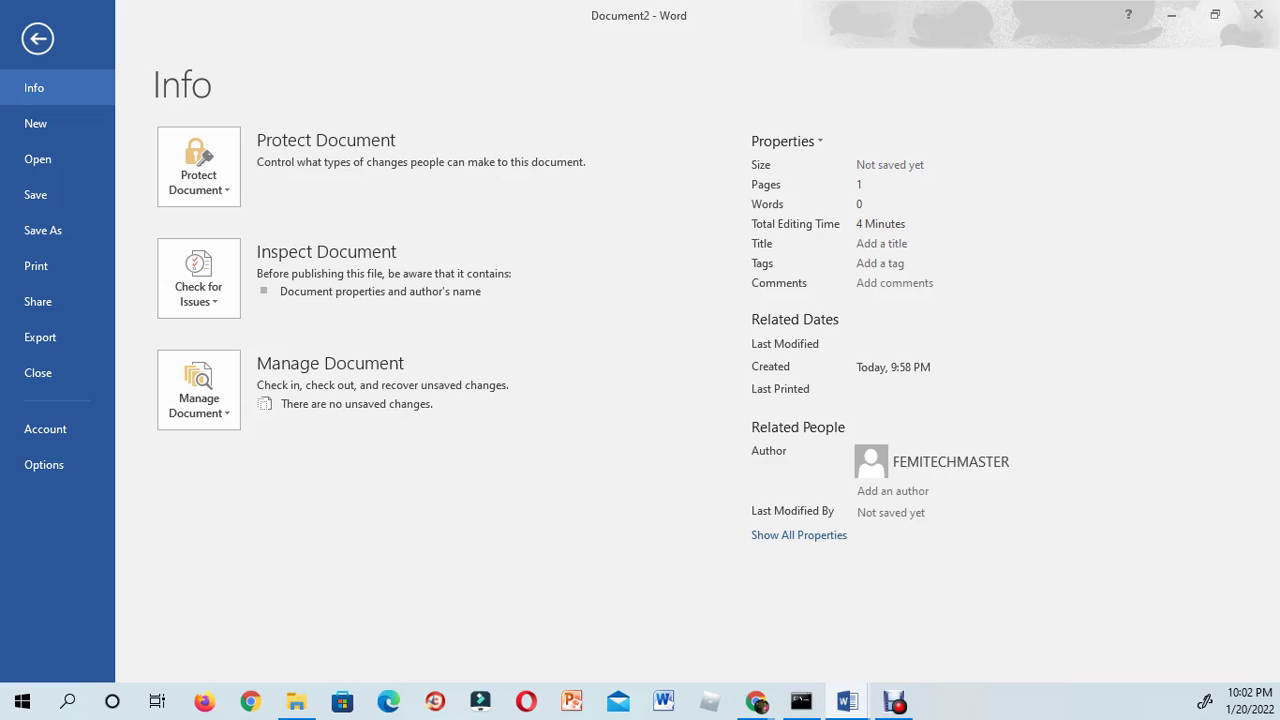
key("super+d")
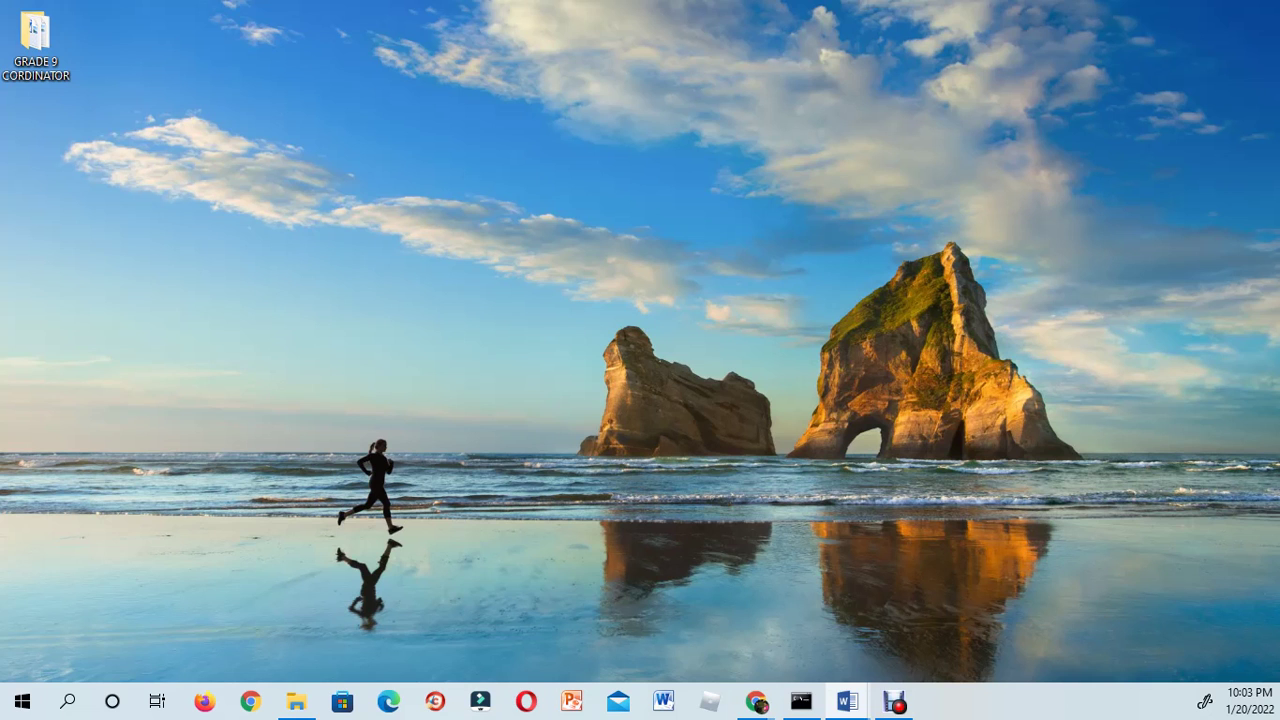
Restore the 'echo off' document window, maximize it, and jump to the script's end.
key("super+d")
left_click_drag(903, 291, 836, 160)
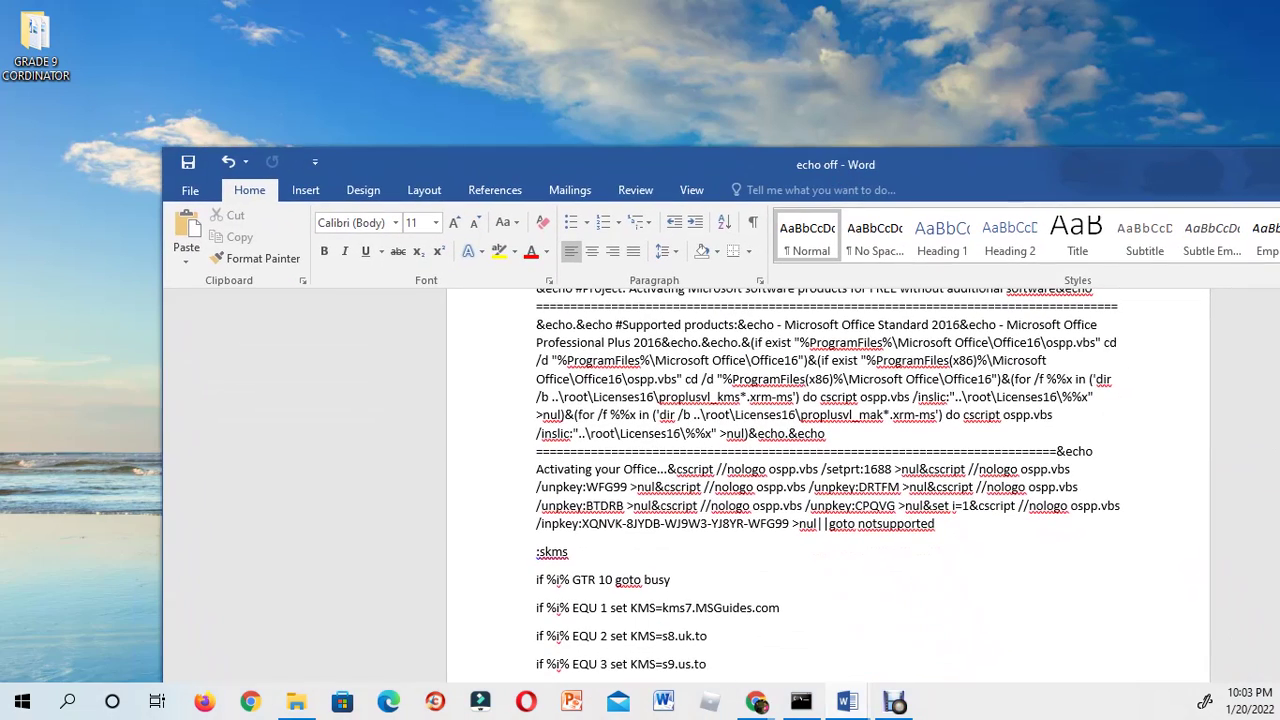
key("super+Up")
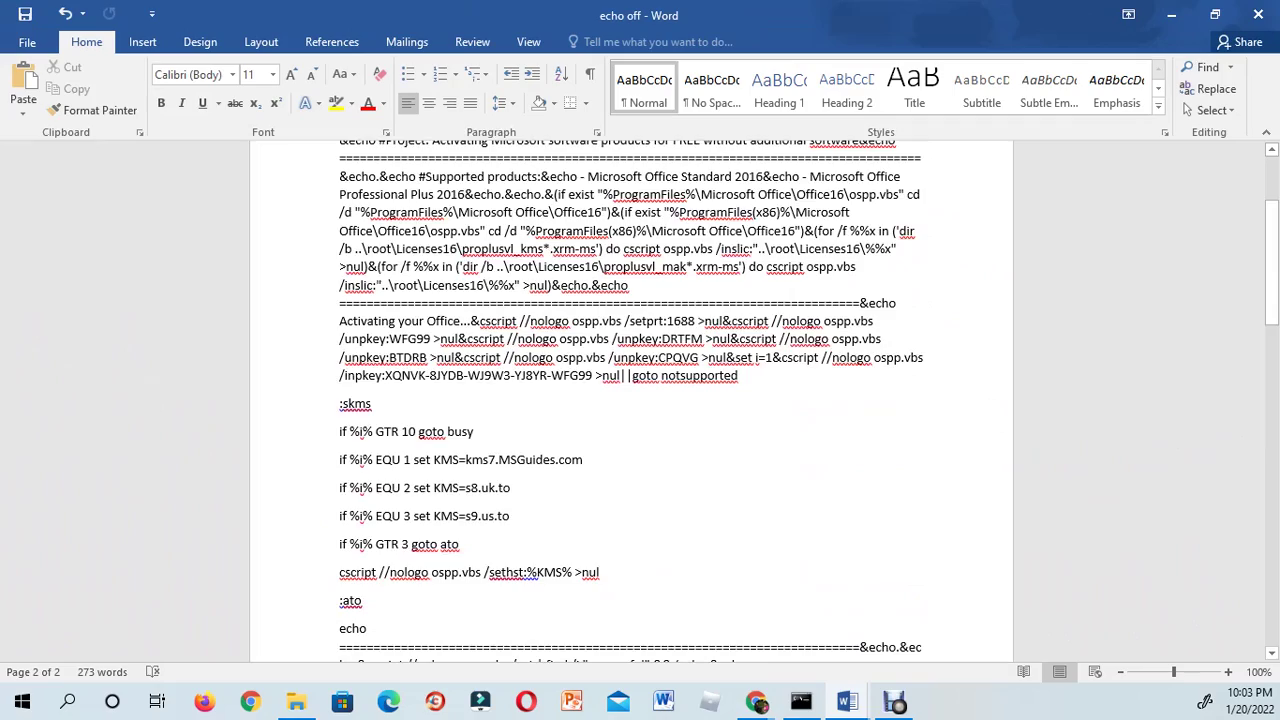
scroll(630, 400, "up", 3)
key("ctrl+End")
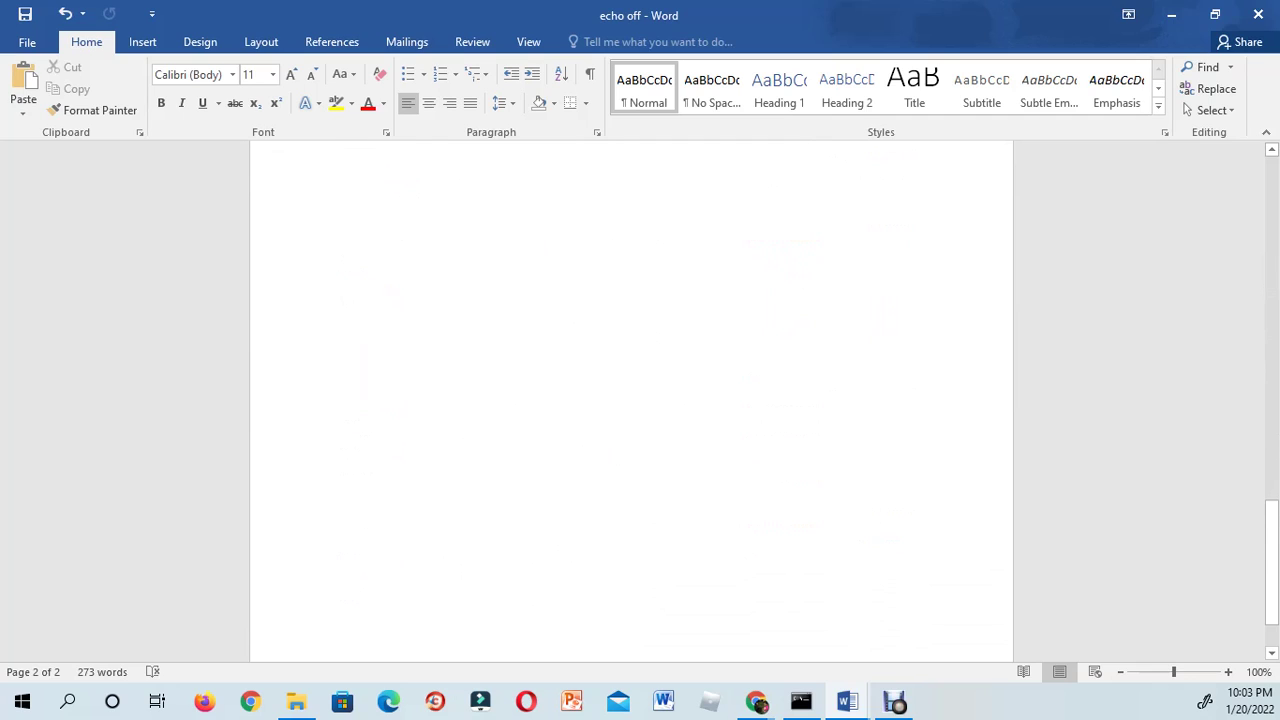
Scroll up and back down through the script to its final 'pause >nul' line.
scroll(631, 400, "up", 2)
scroll(631, 400, "up", 5)
scroll(631, 400, "up", 6)
scroll(631, 400, "up", 3)
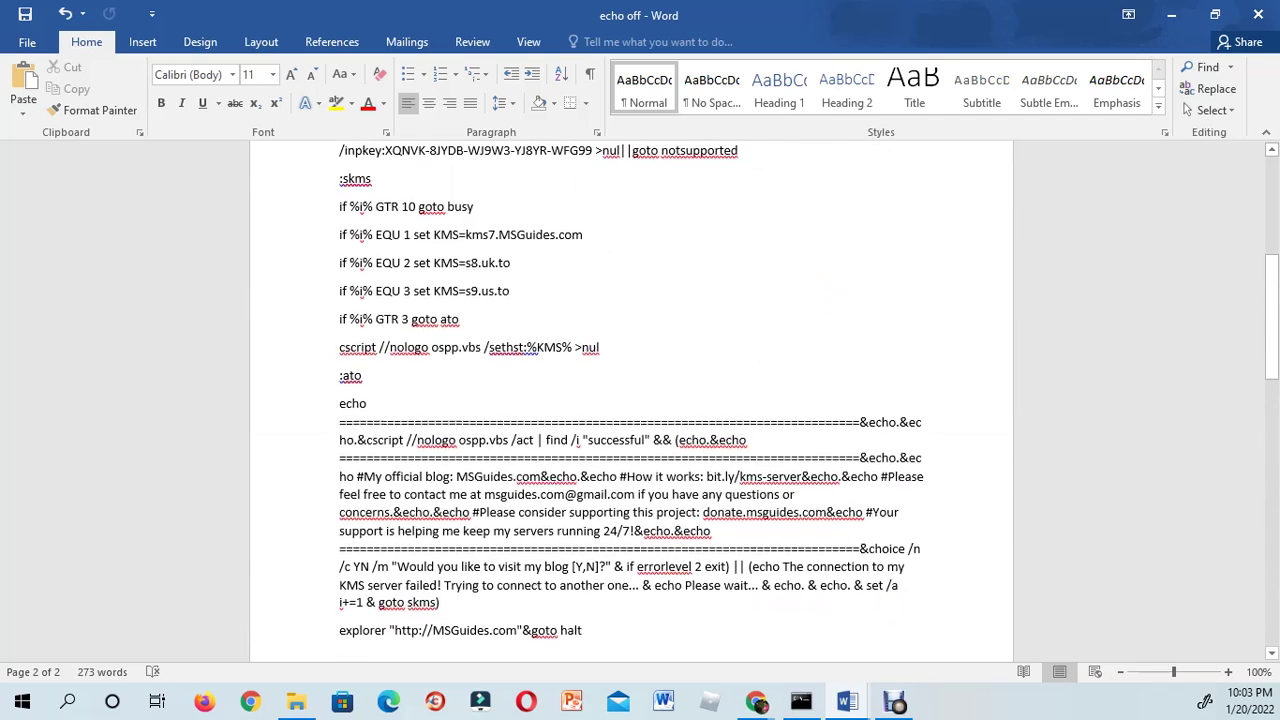
scroll(631, 400, "up", 7)
scroll(631, 400, "up", 1)
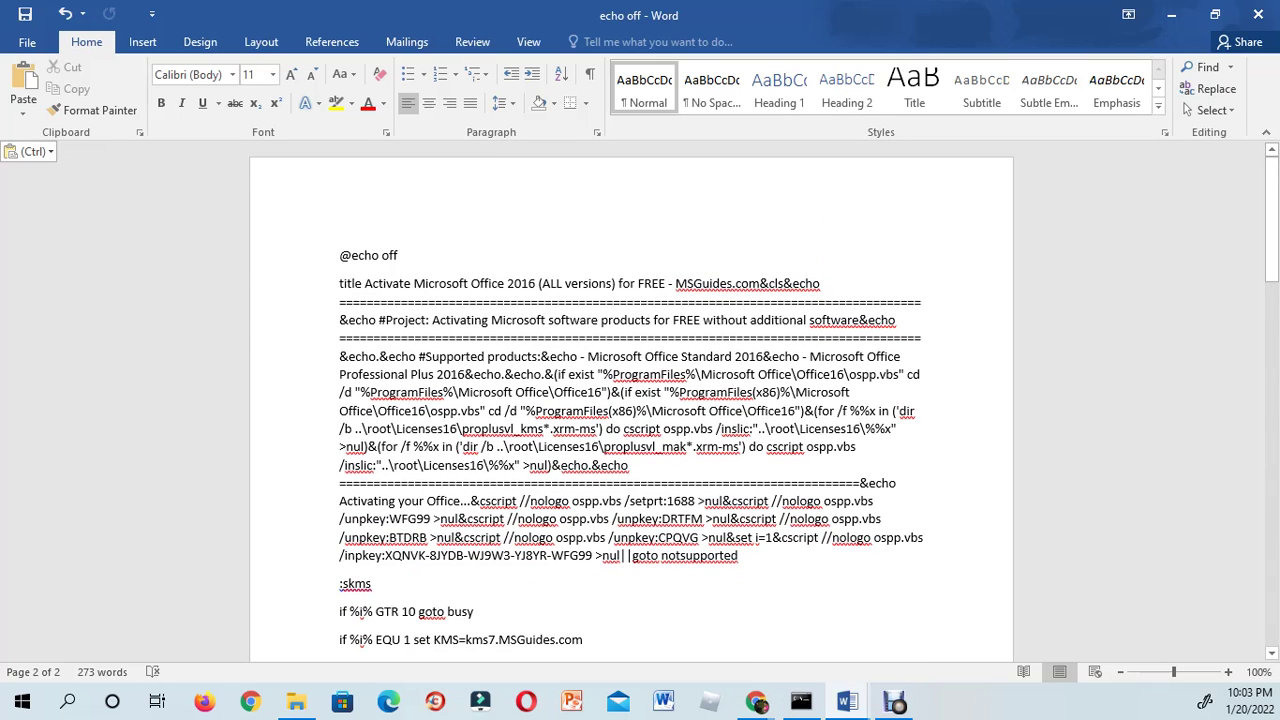
scroll(631, 400, "down", 1)
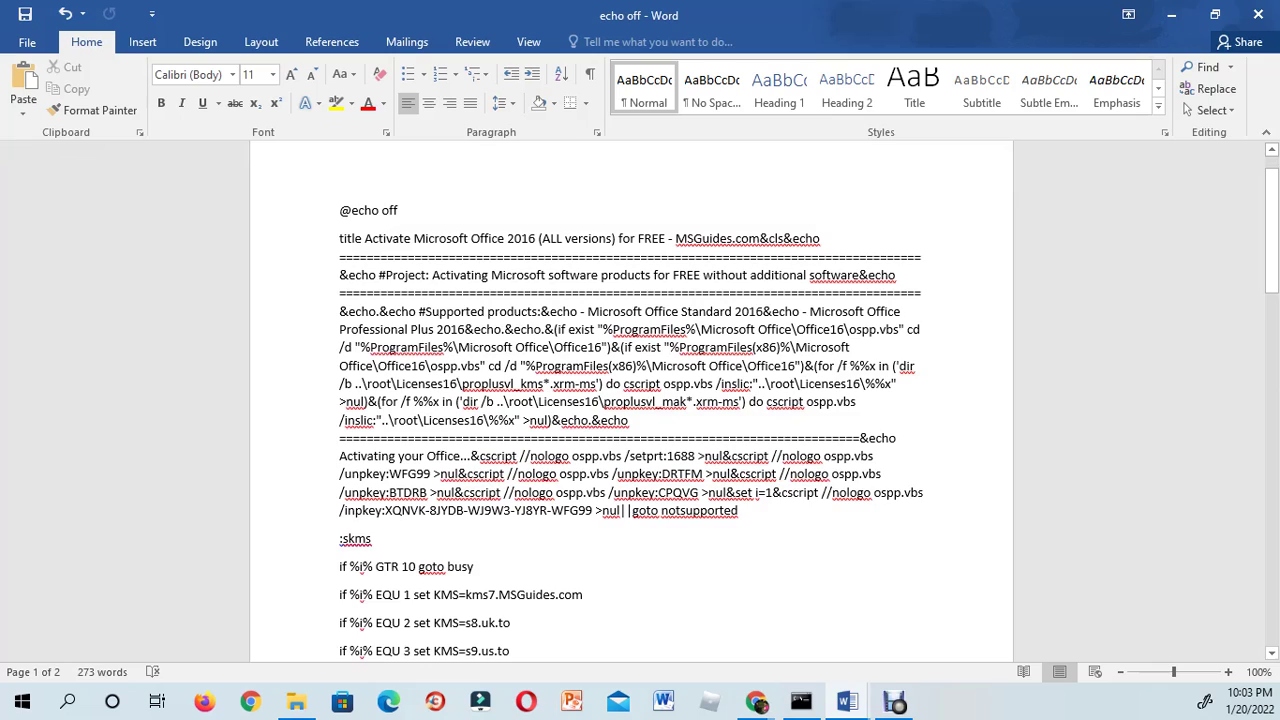
scroll(631, 400, "down", 2)
scroll(631, 400, "down", 5)
scroll(631, 400, "down", 3)
scroll(631, 400, "down", 4)
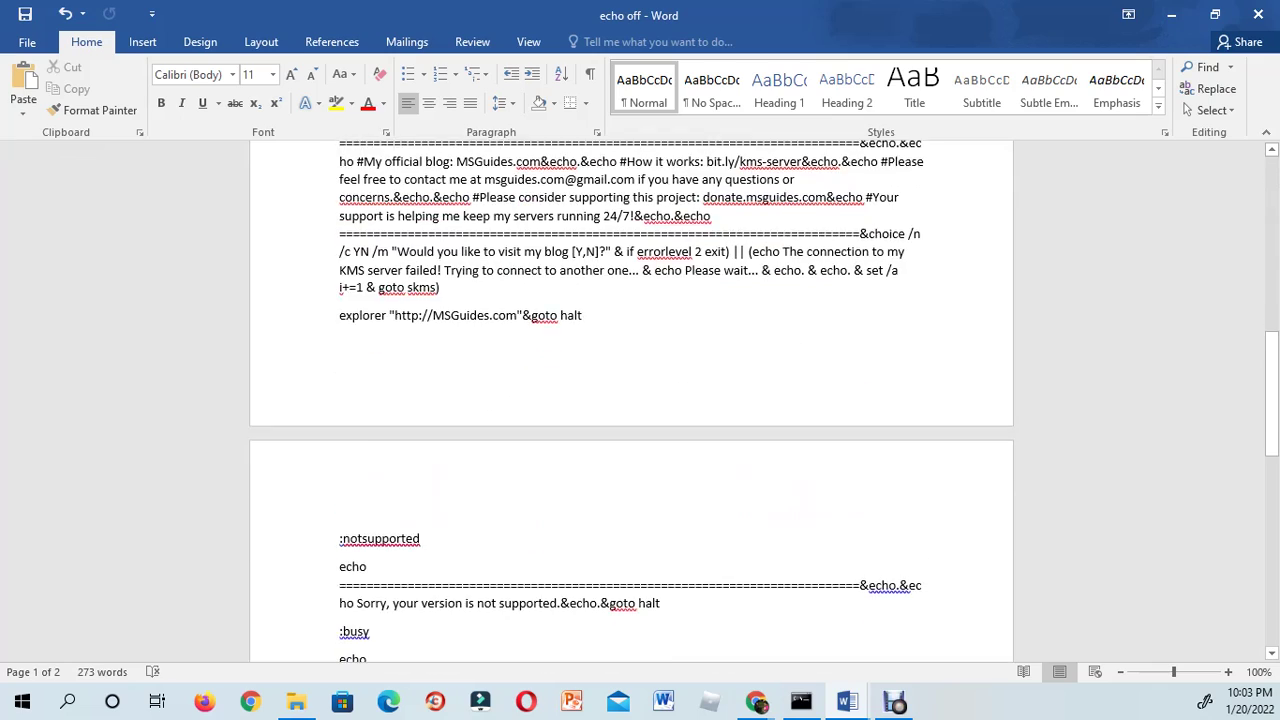
scroll(631, 400, "down", 4)
scroll(631, 400, "down", 4)
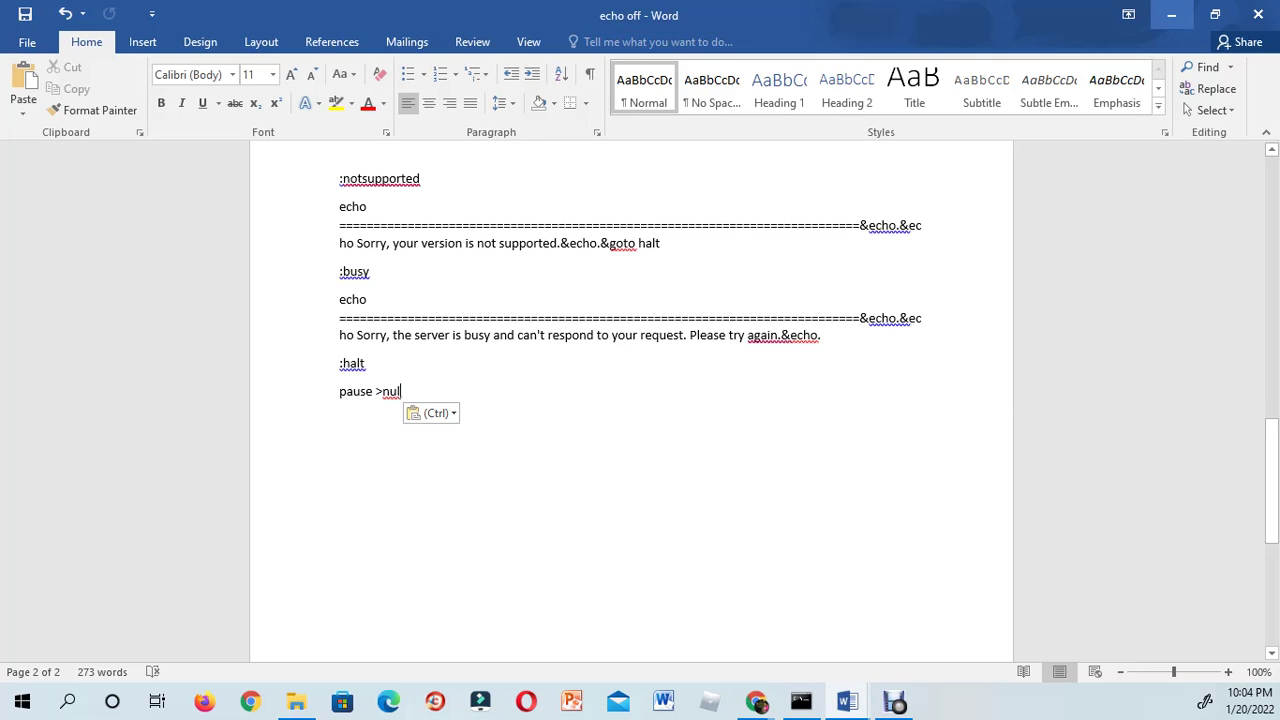
Minimize Word and create a new Text Document from the desktop's New menu.
left_click(1171, 15)
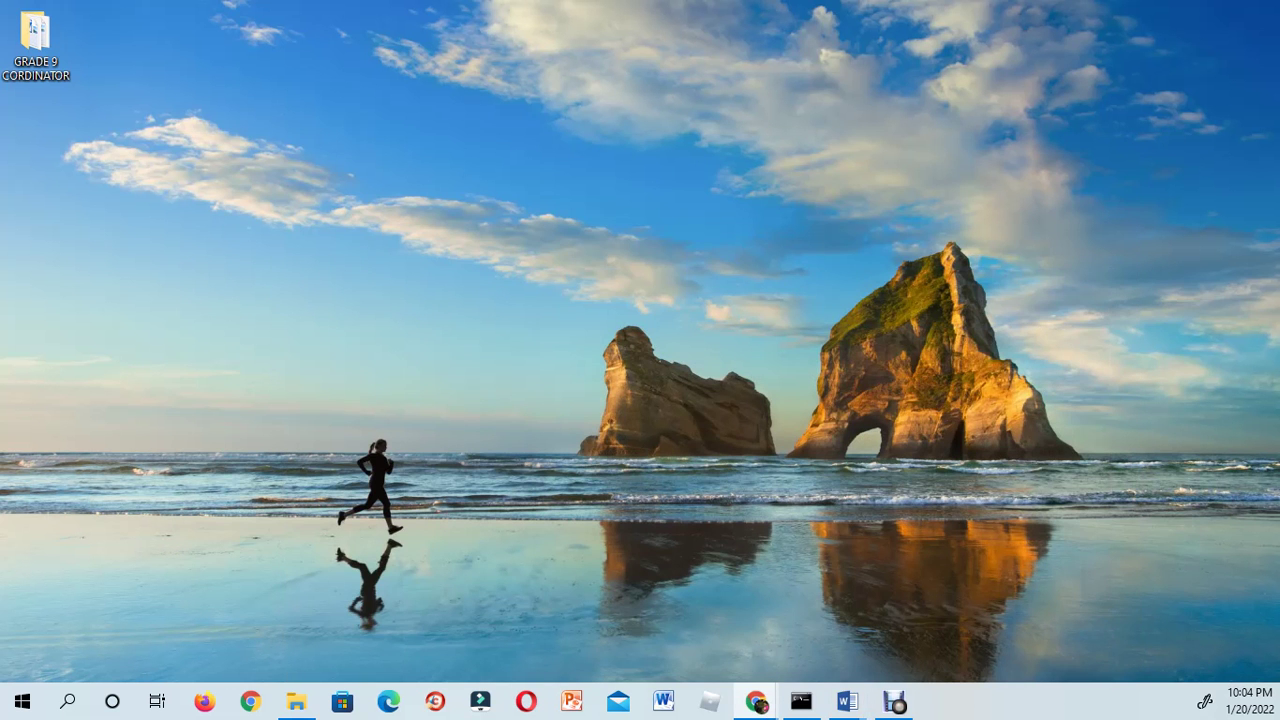
right_click(447, 209)
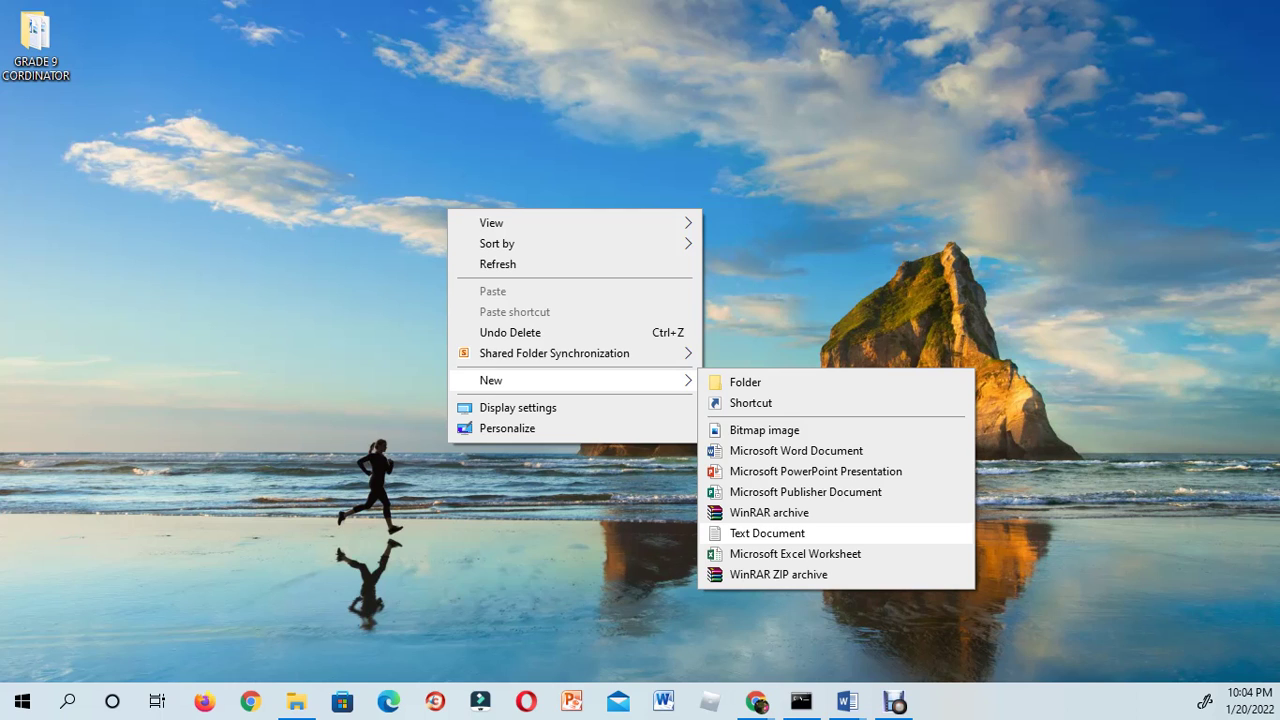
key("Escape")
key("Escape")
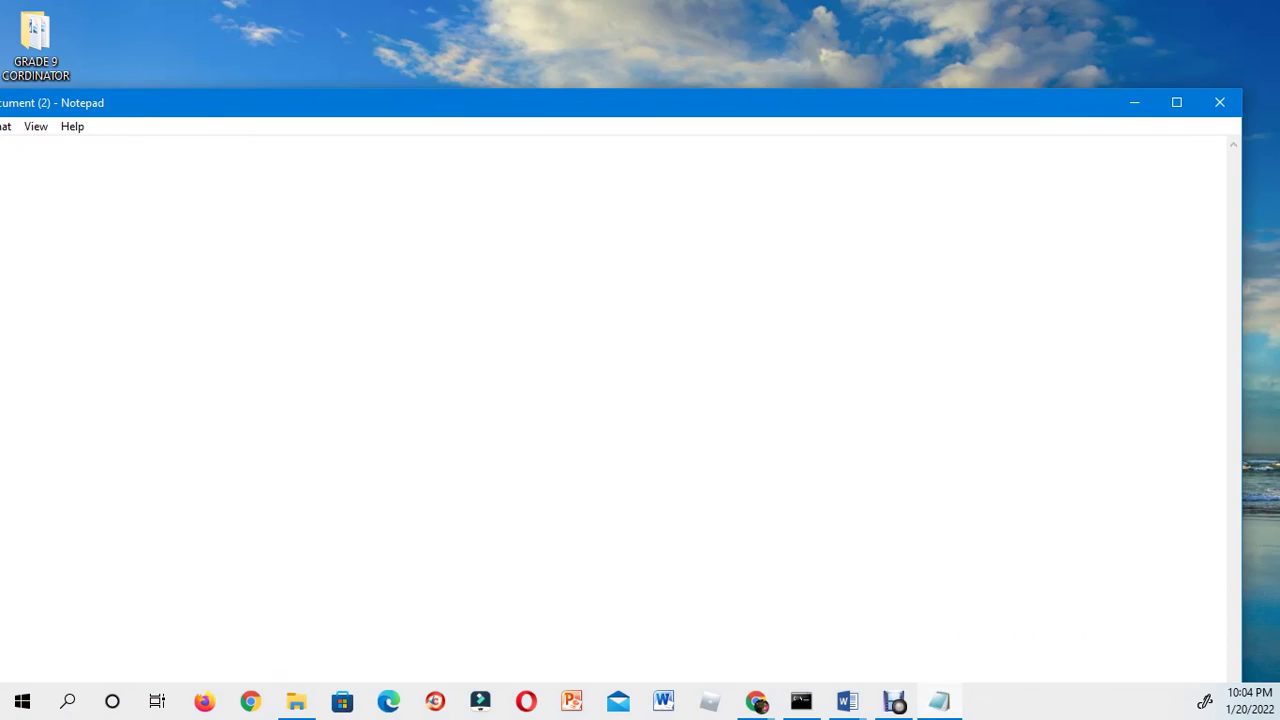
Open the new text document in Notepad and paste the activation script into it.
double_click(306, 107)
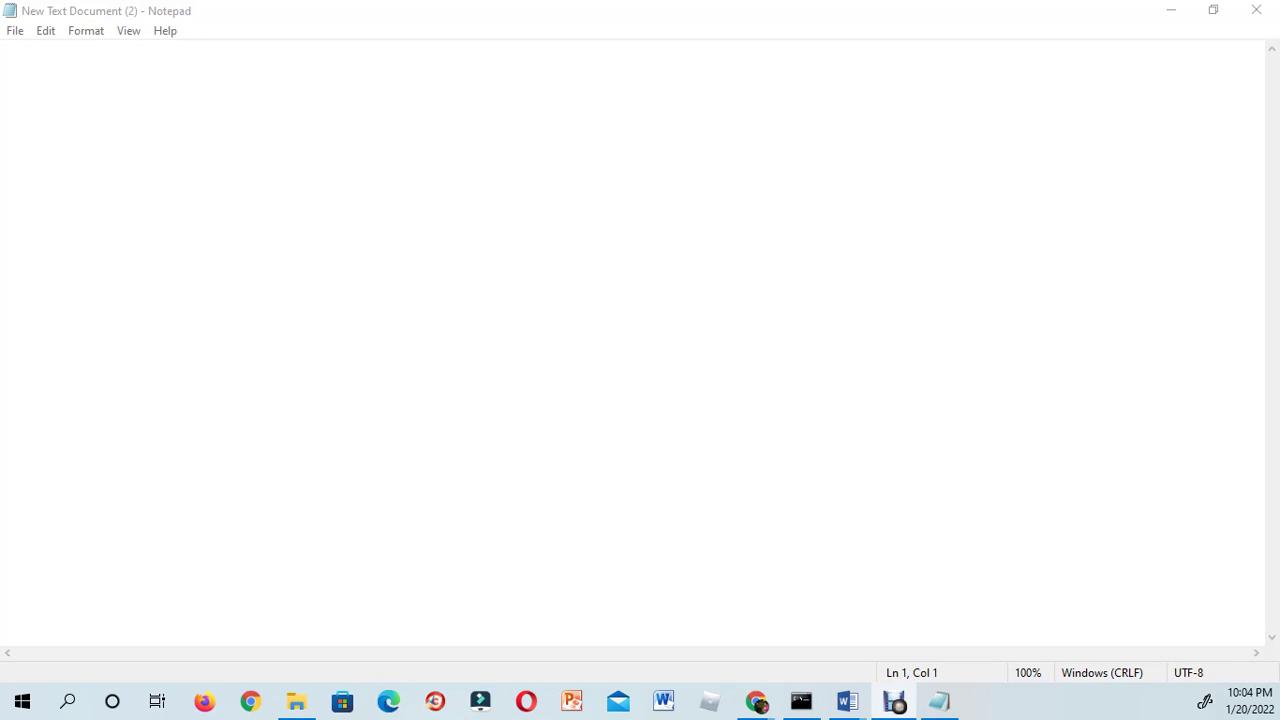
right_click(2, 64)
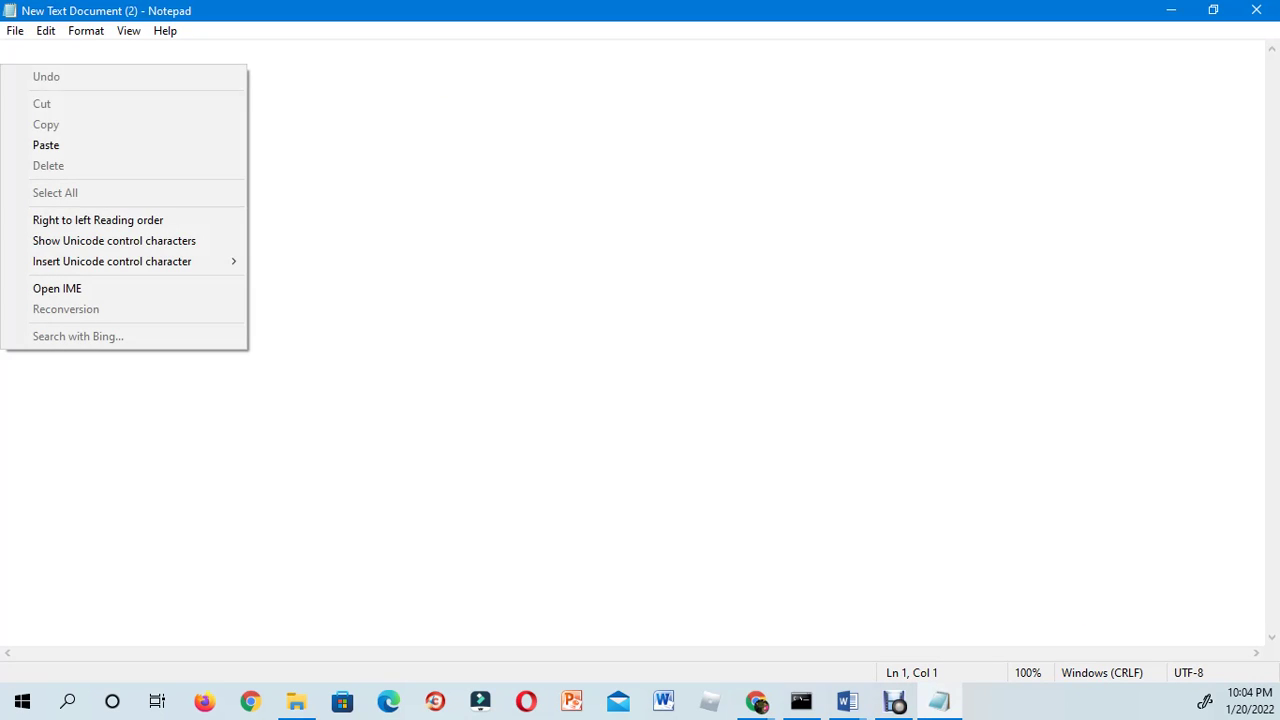
left_click(46, 145)
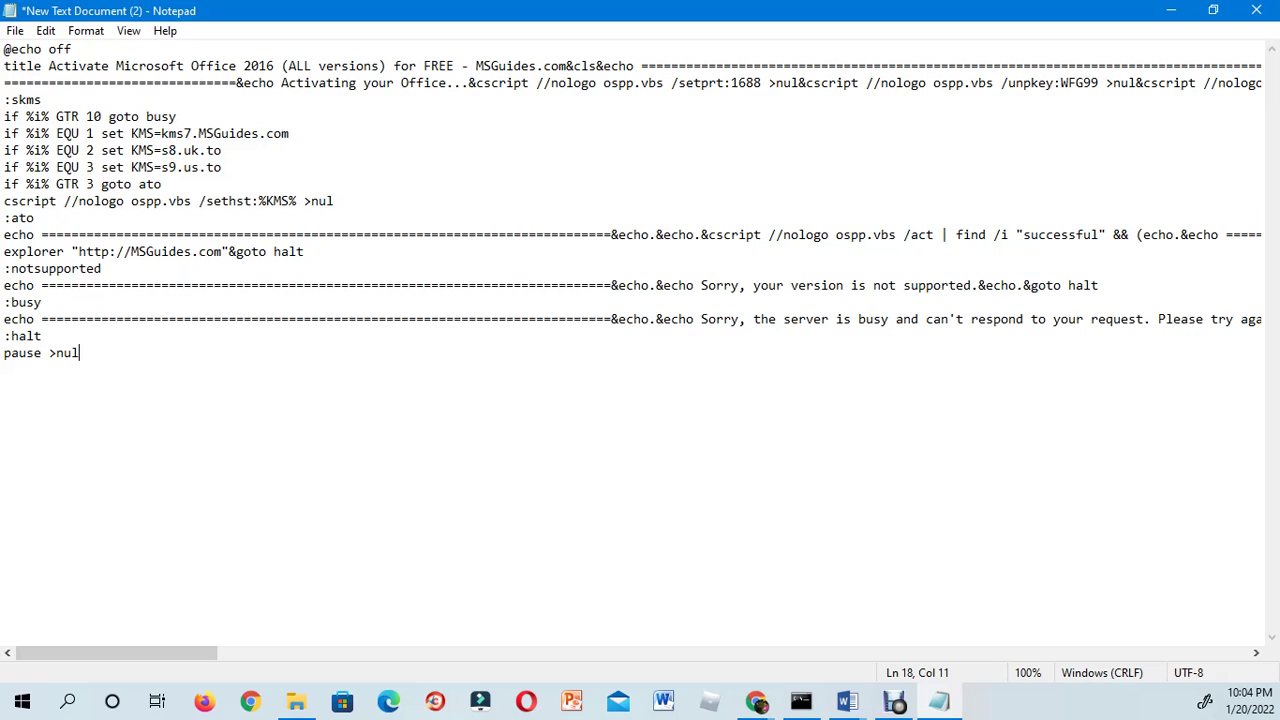
Save the script as 'activate.cmd' in the Documents folder via Save As.
left_click(15, 30)
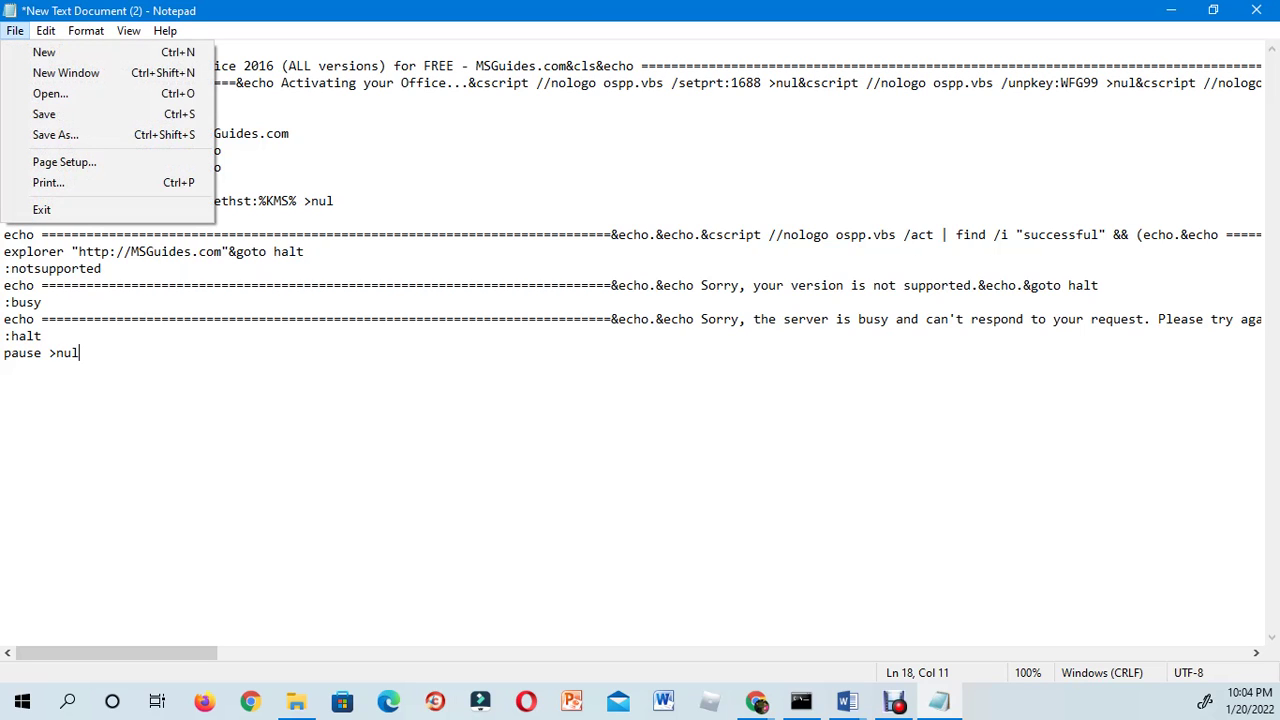
left_click(55, 134)
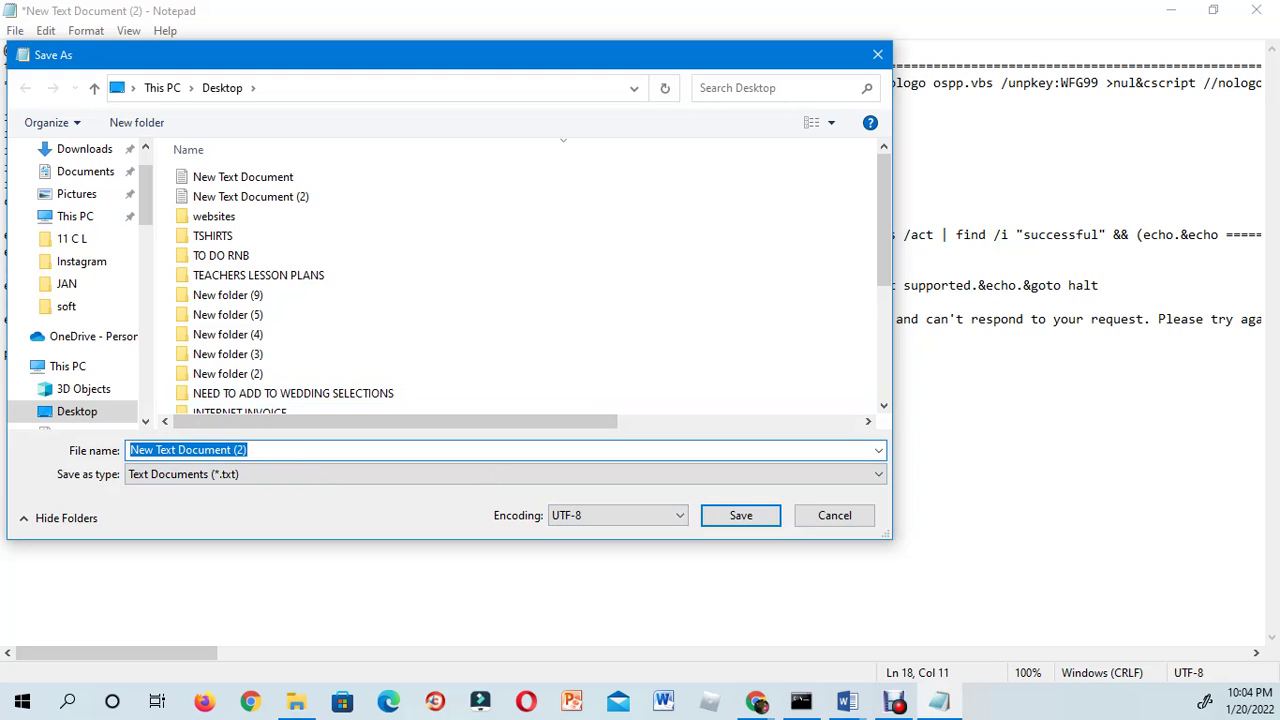
type("ac")
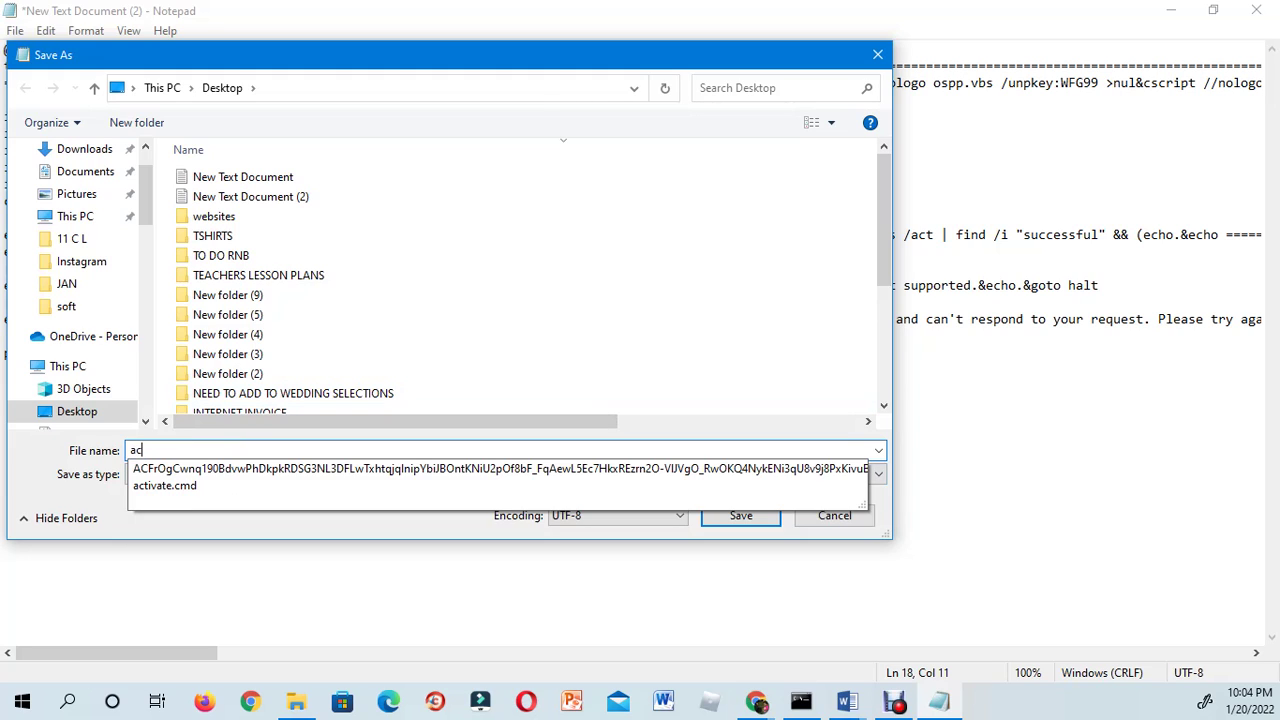
type("tiv")
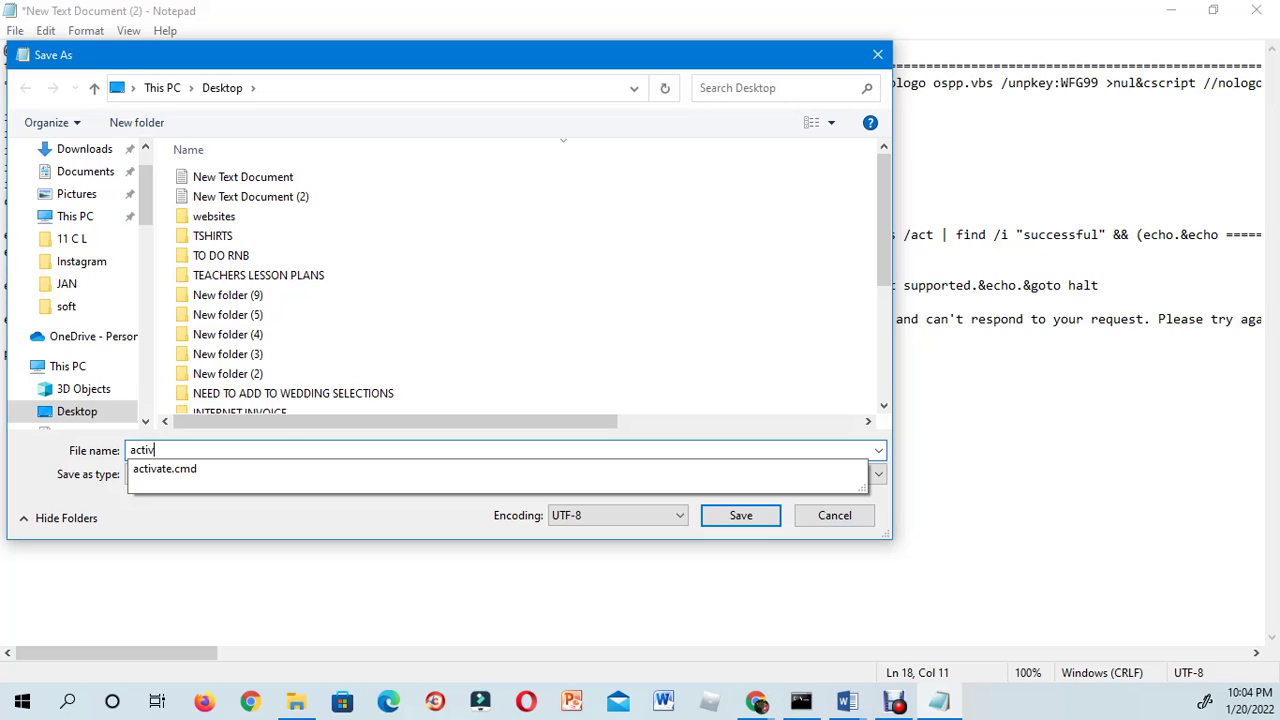
type("ate")
type(".c")
type("md")
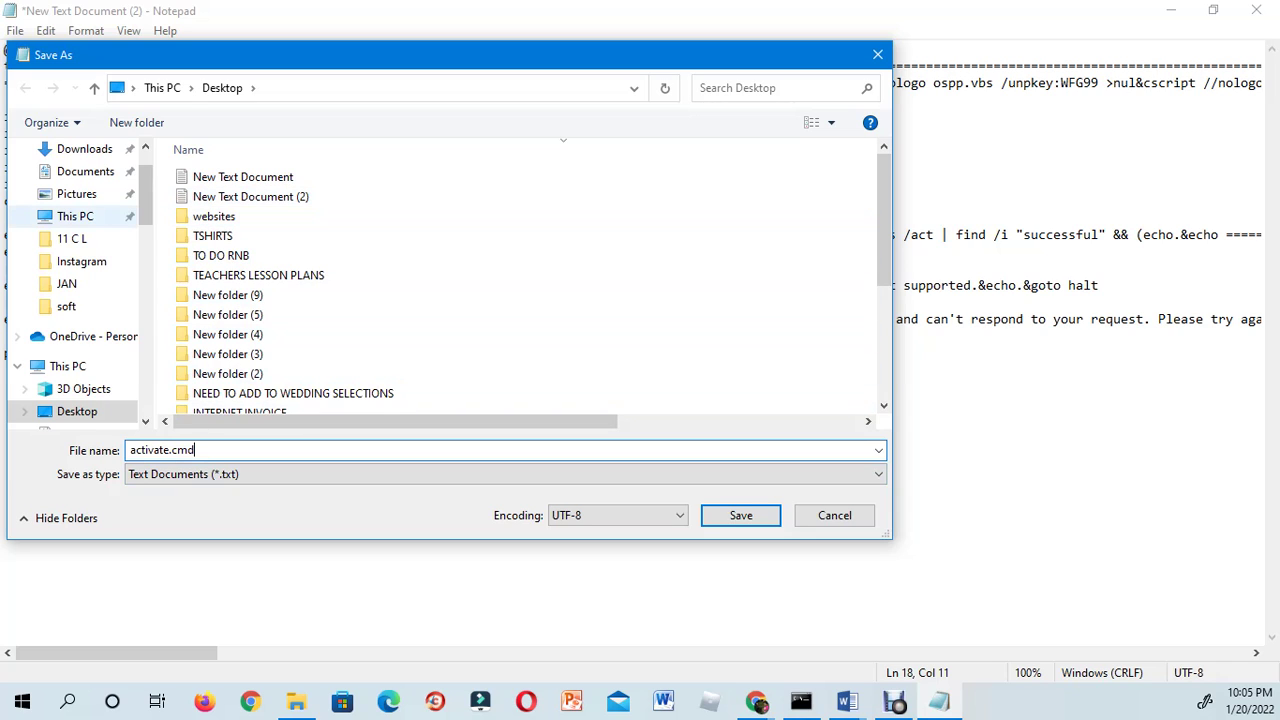
left_click(85, 171)
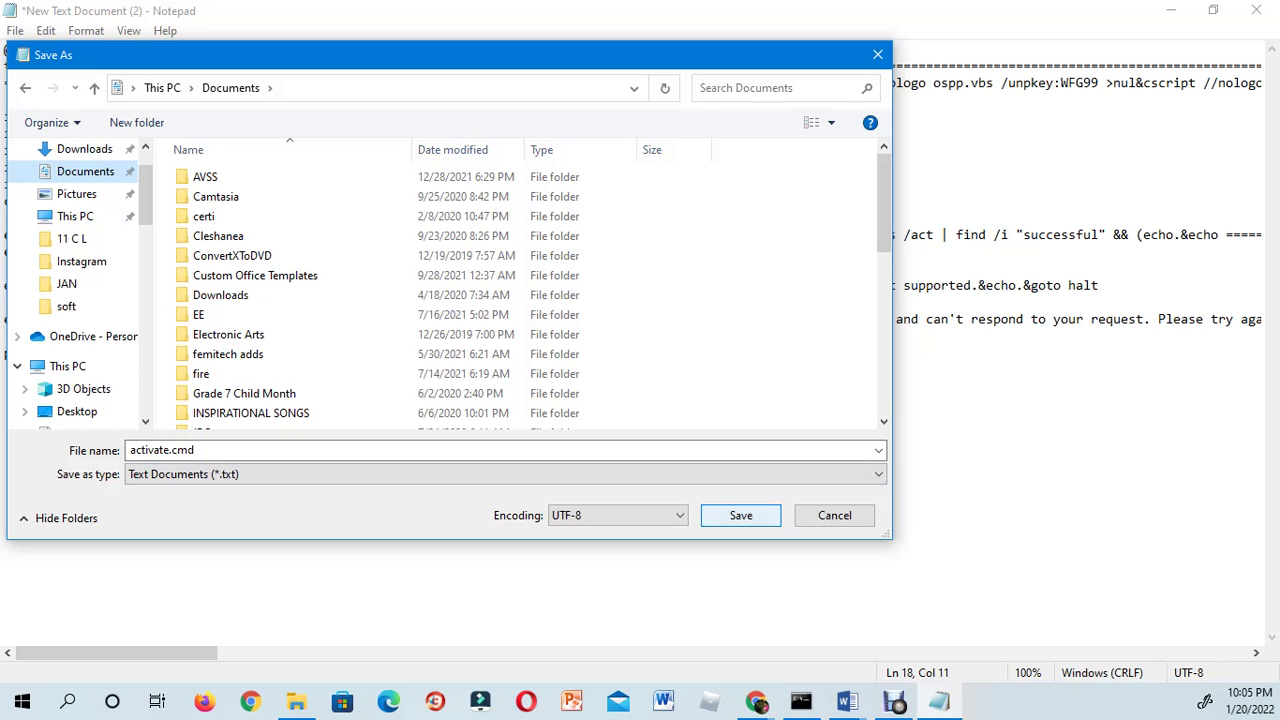
left_click(741, 515)
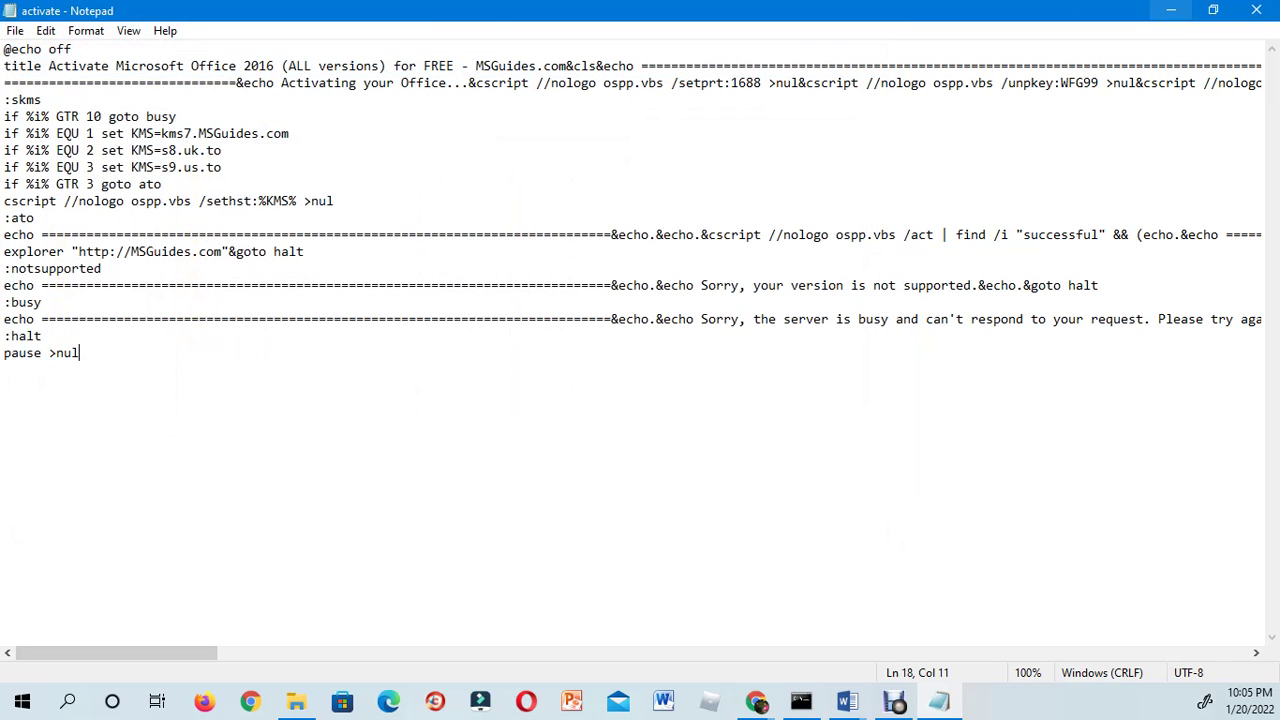
Minimize Notepad, open File Explorer to Documents, and select the 'activate' script.
left_click(1170, 10)
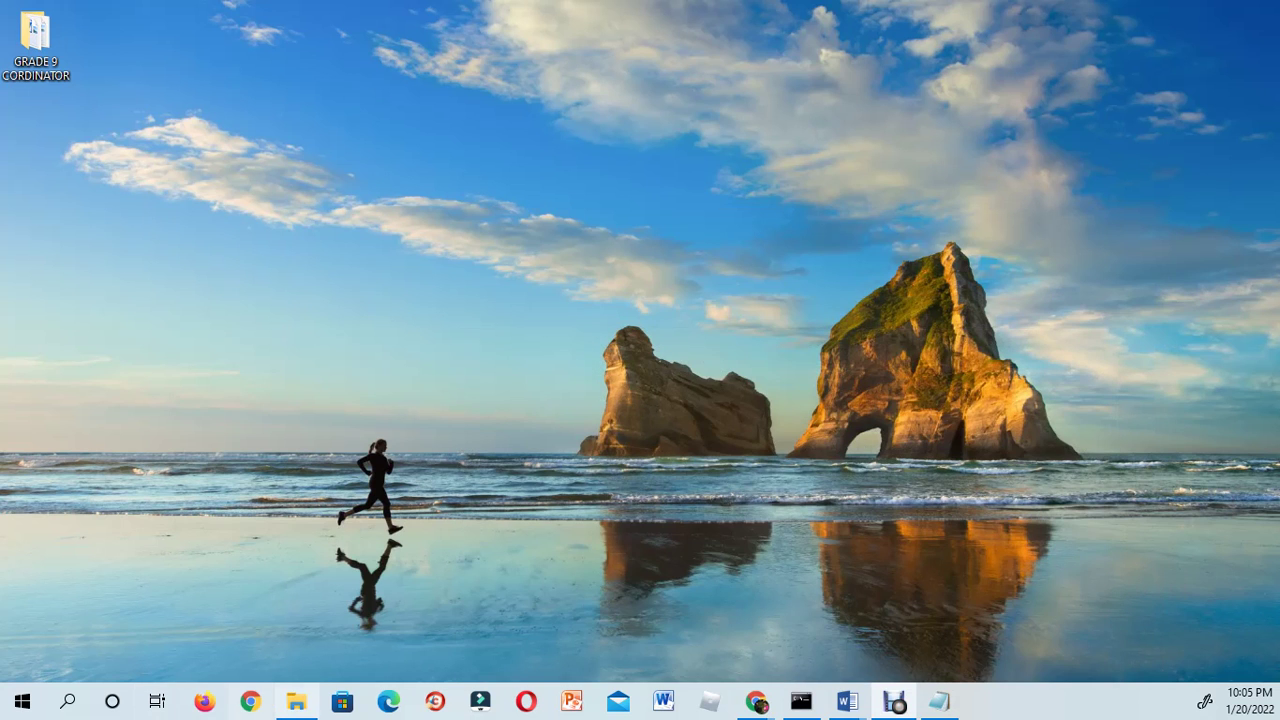
left_click(296, 701)
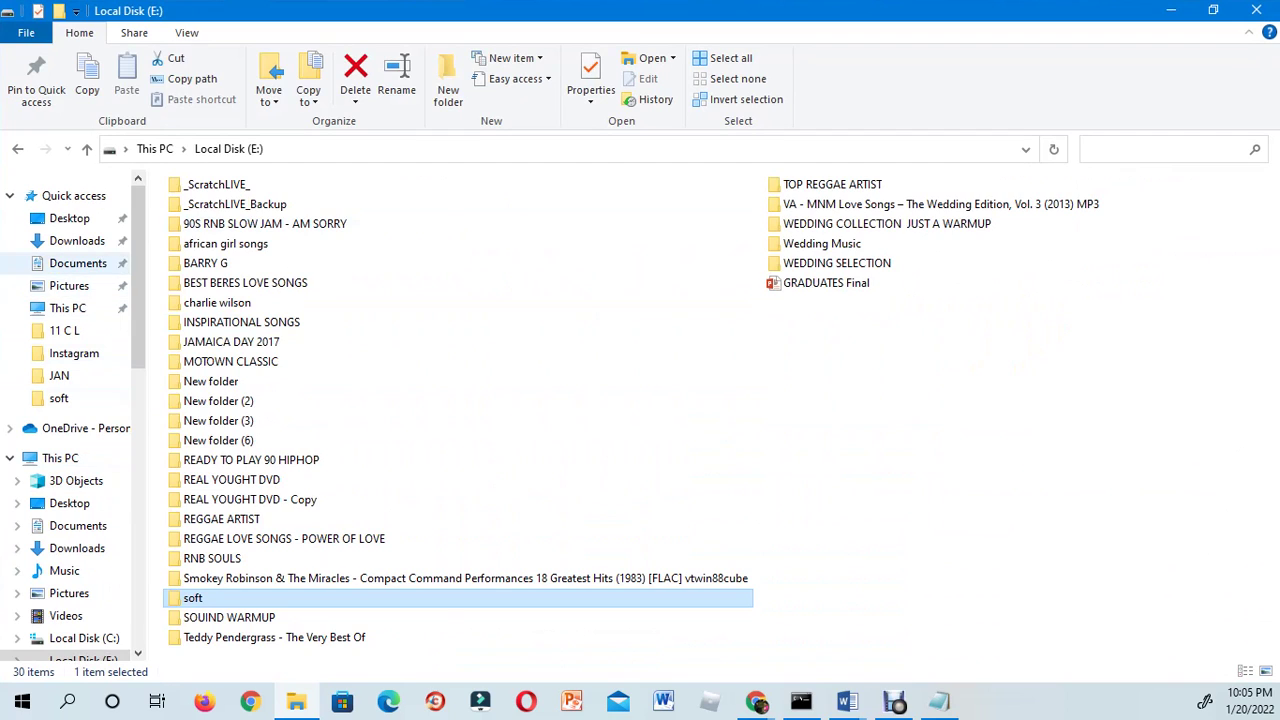
left_click(78, 263)
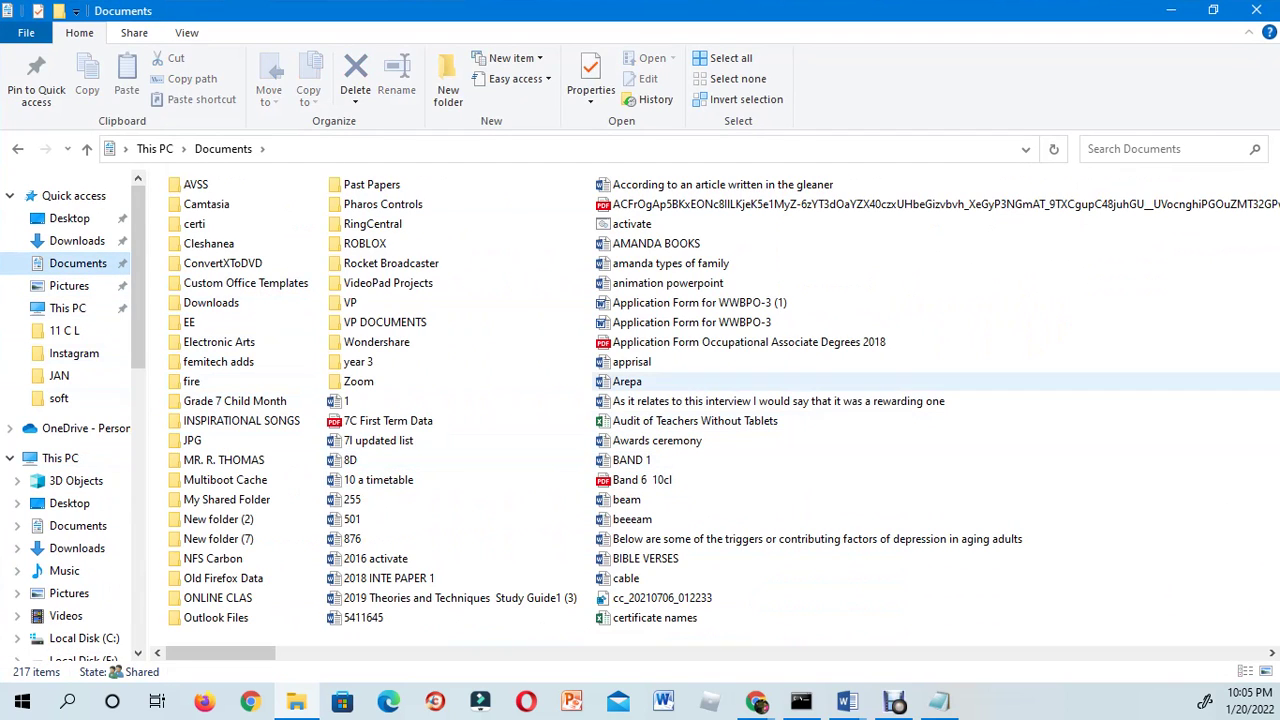
scroll(640, 490, "right", 2)
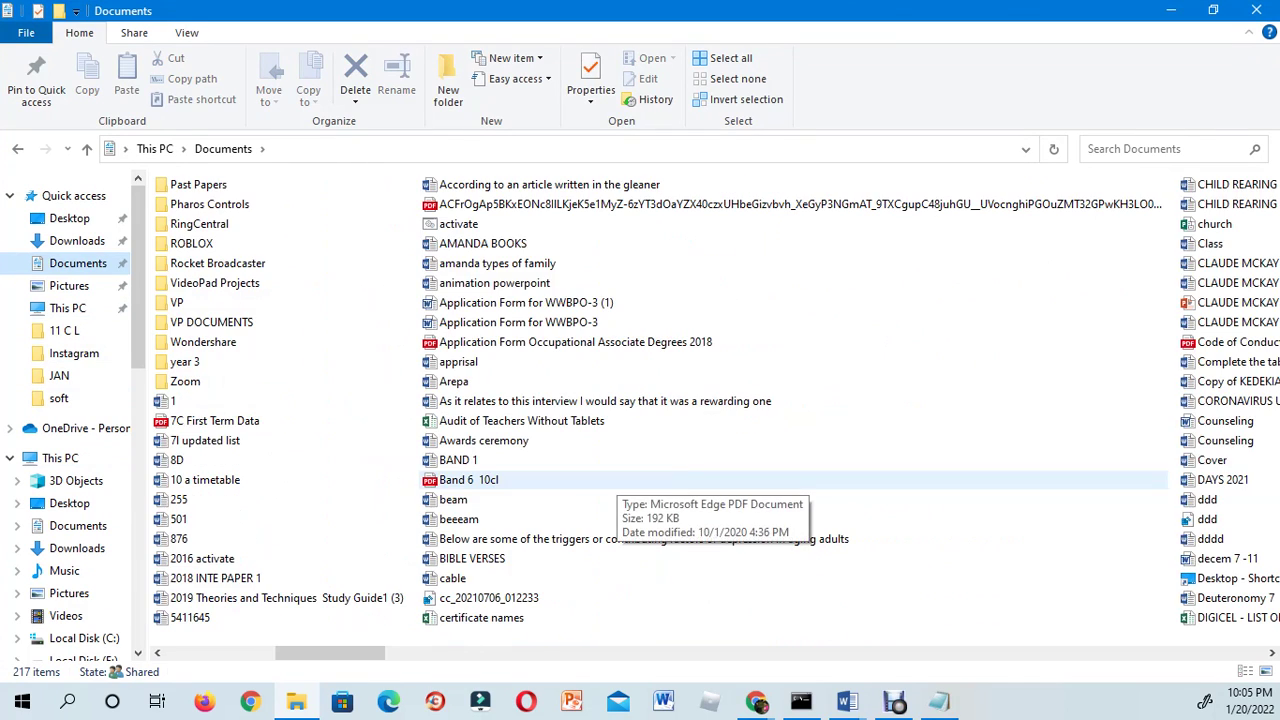
scroll(640, 495, "left", 2)
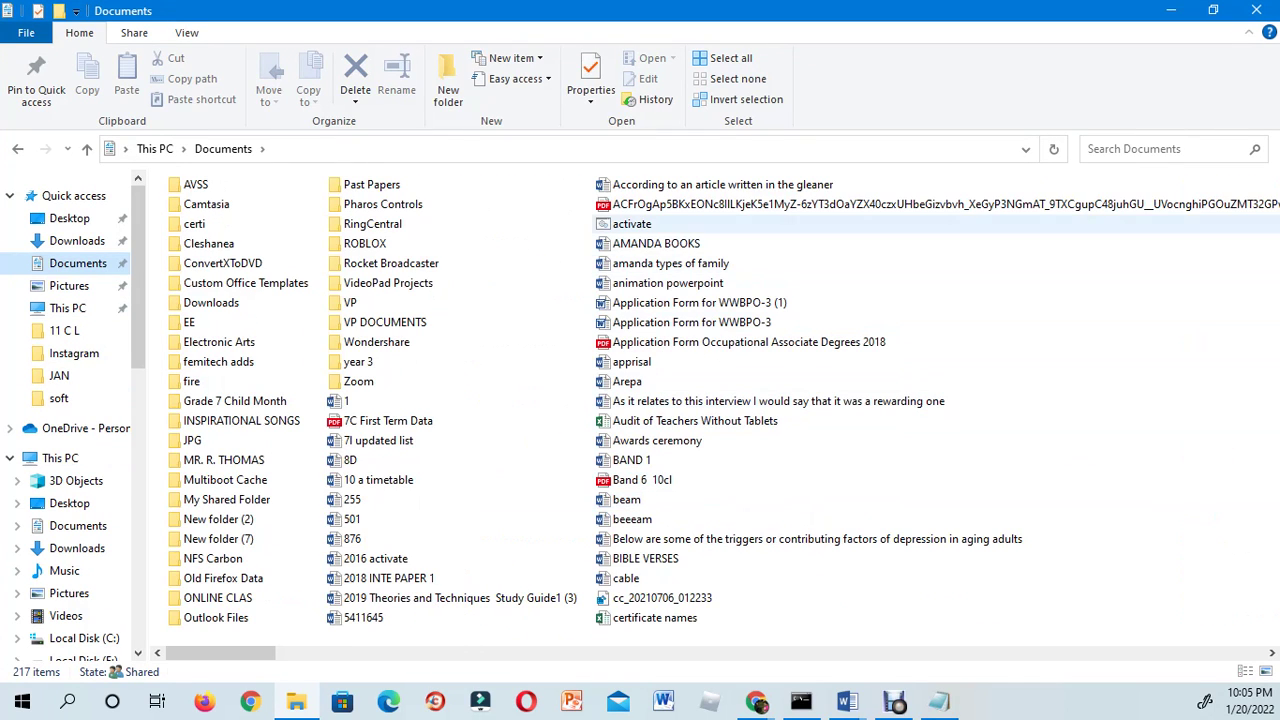
left_click(640, 224)
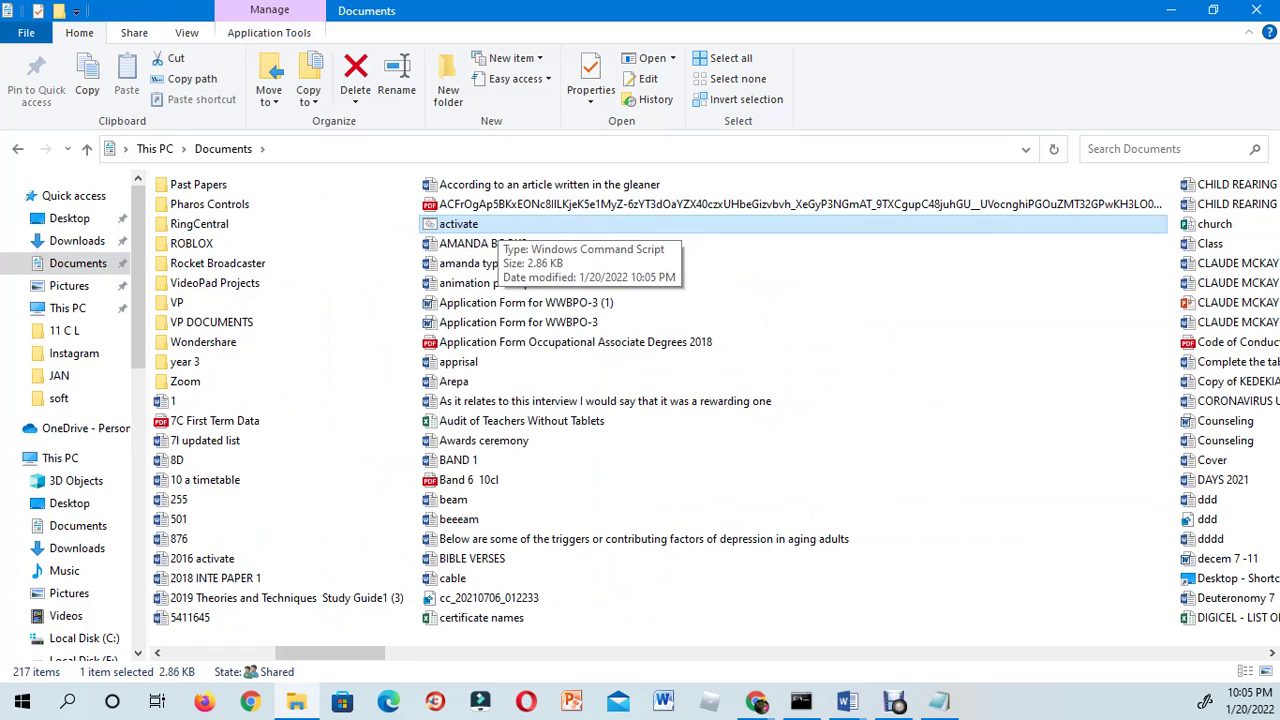
Run the 'activate' script as administrator from its right-click menu.
right_click(494, 224)
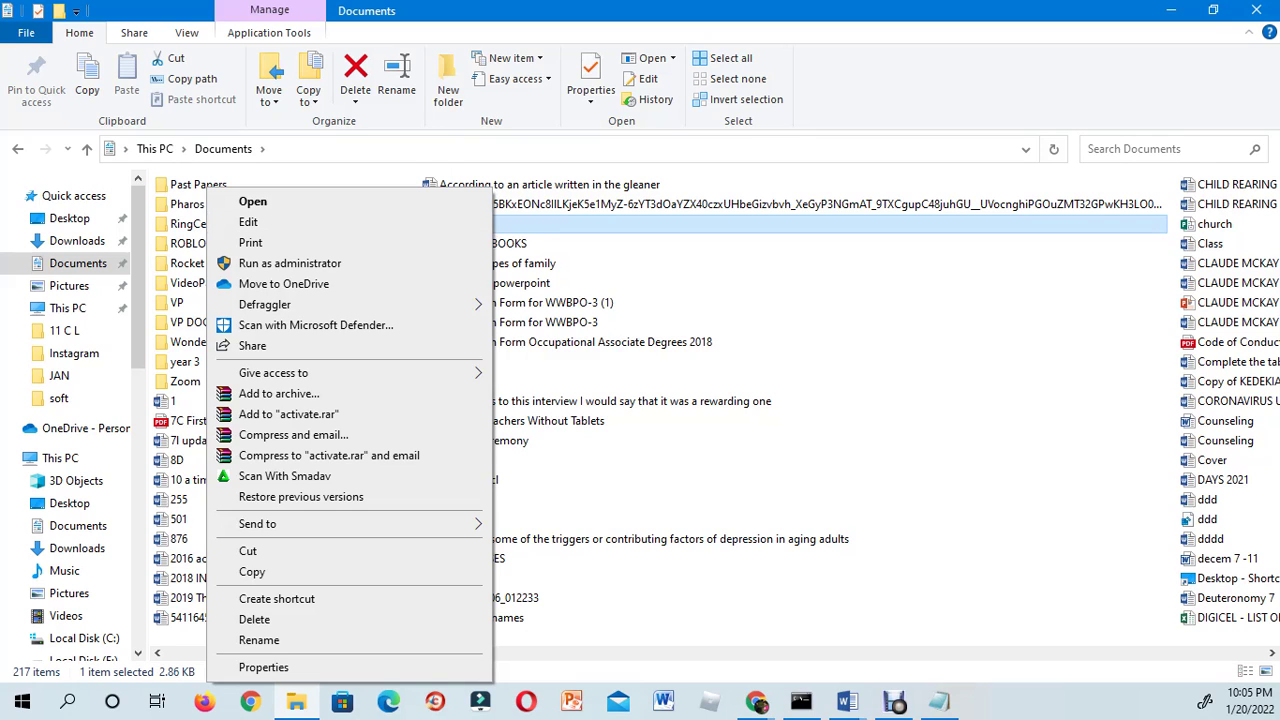
key("Escape")
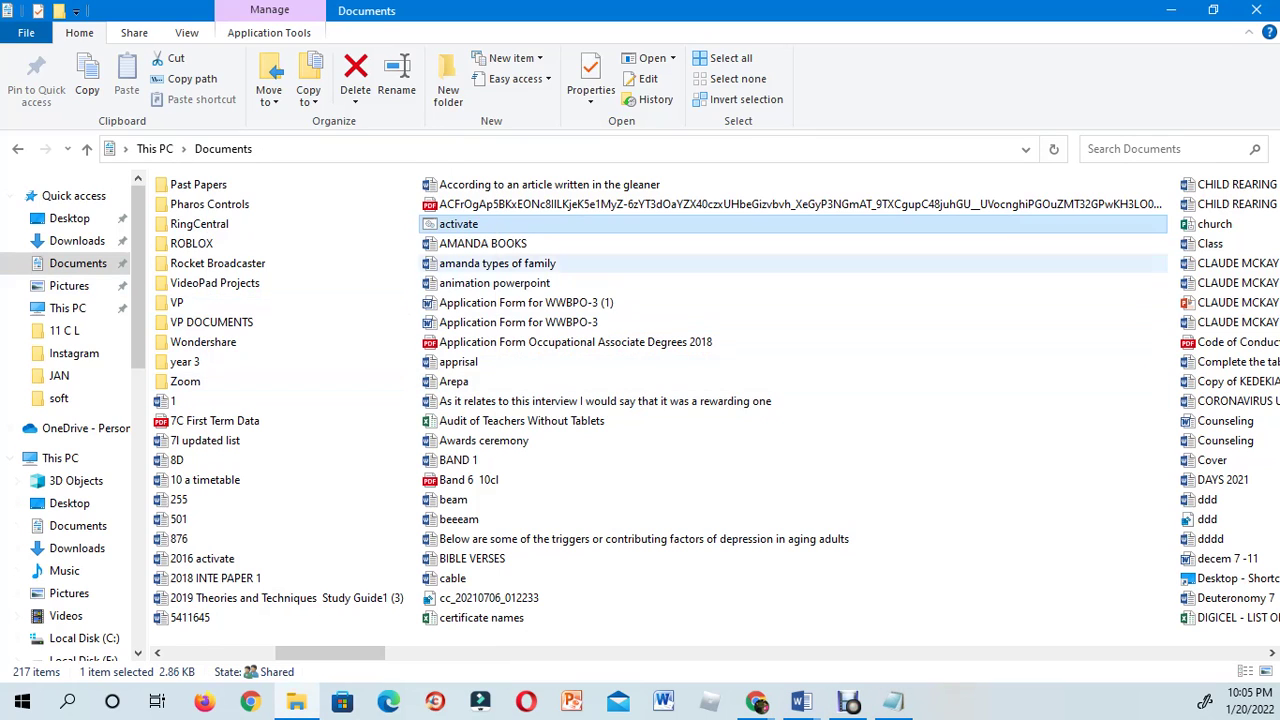
right_click(574, 223)
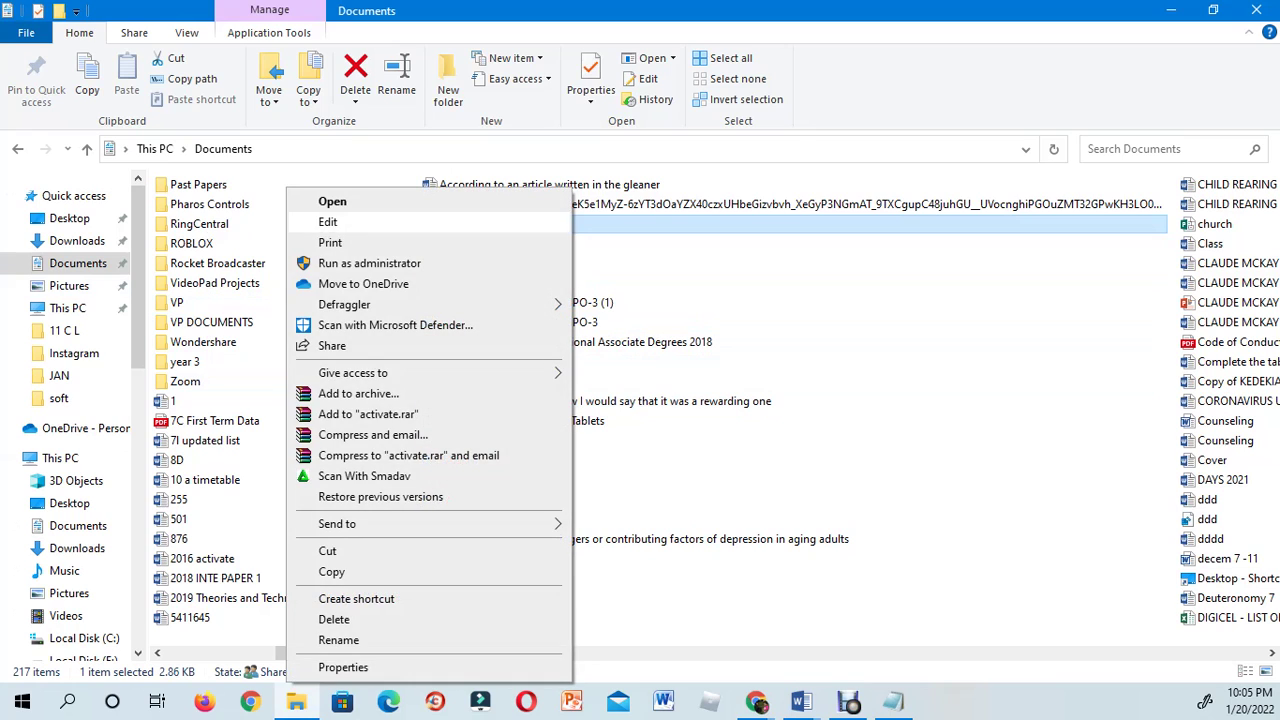
left_click(369, 263)
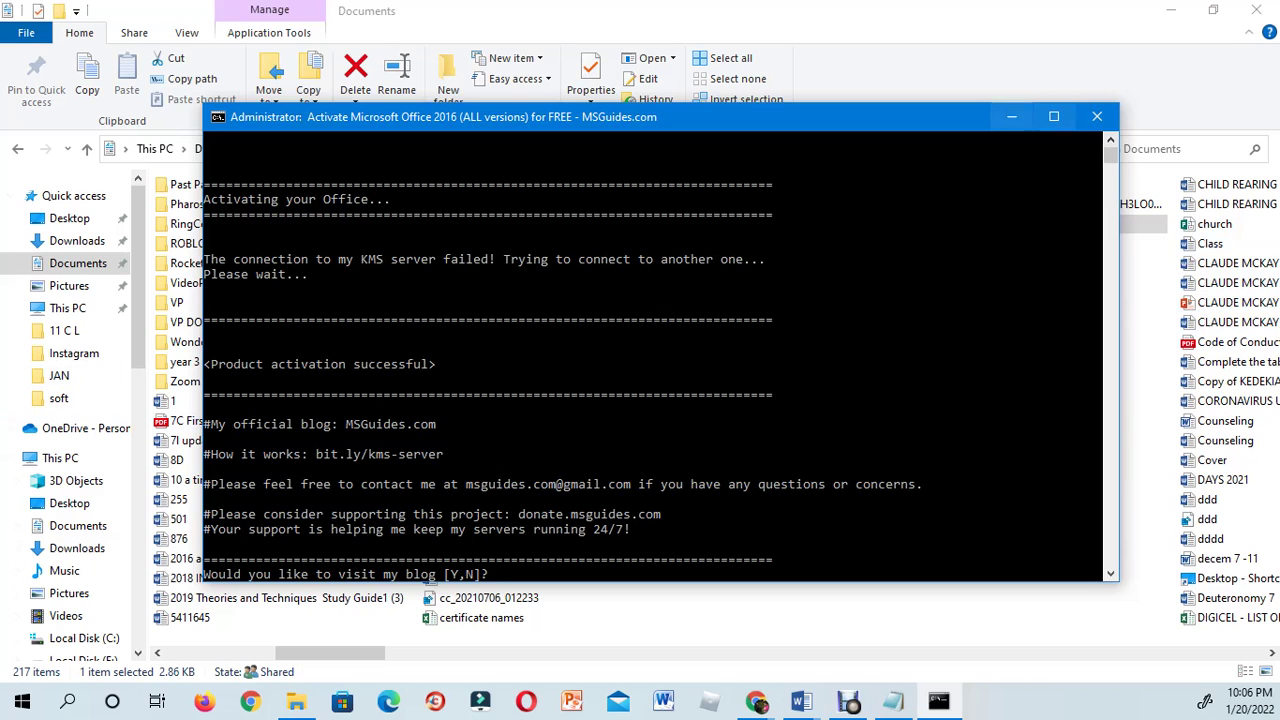
Close the activation console, minimize File Explorer, and switch back to Word.
key("n")
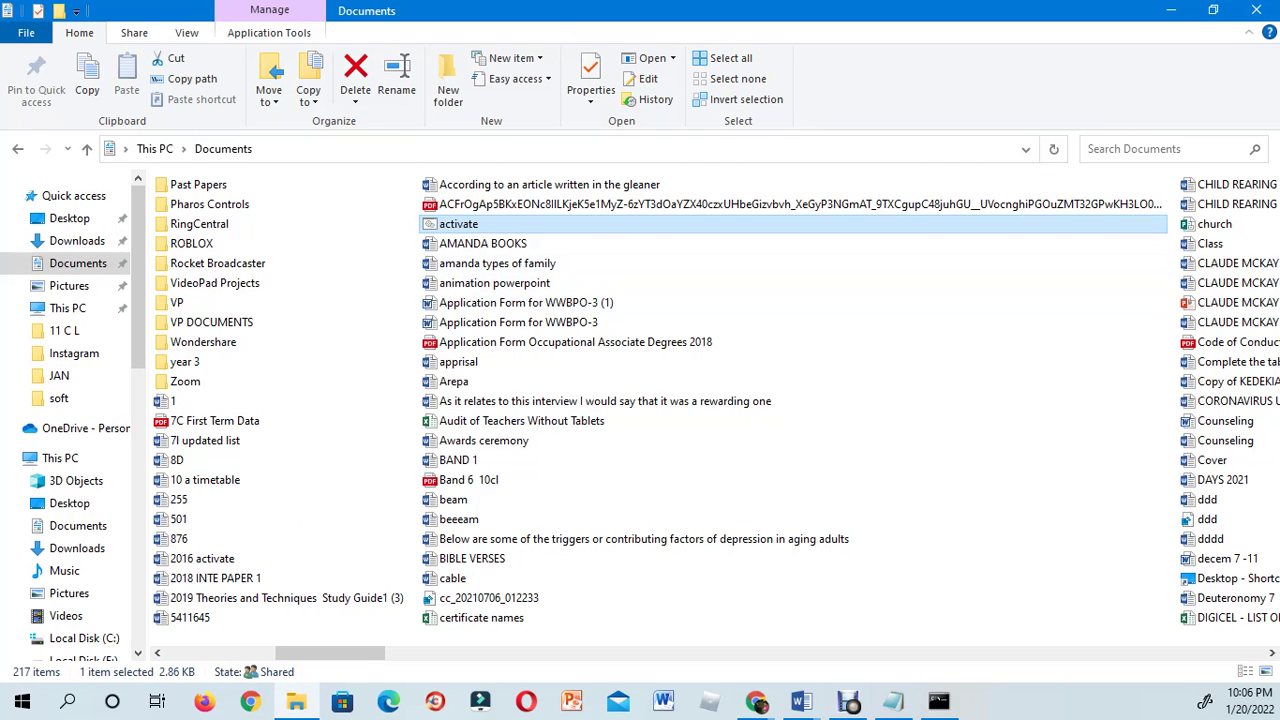
left_click(1170, 10)
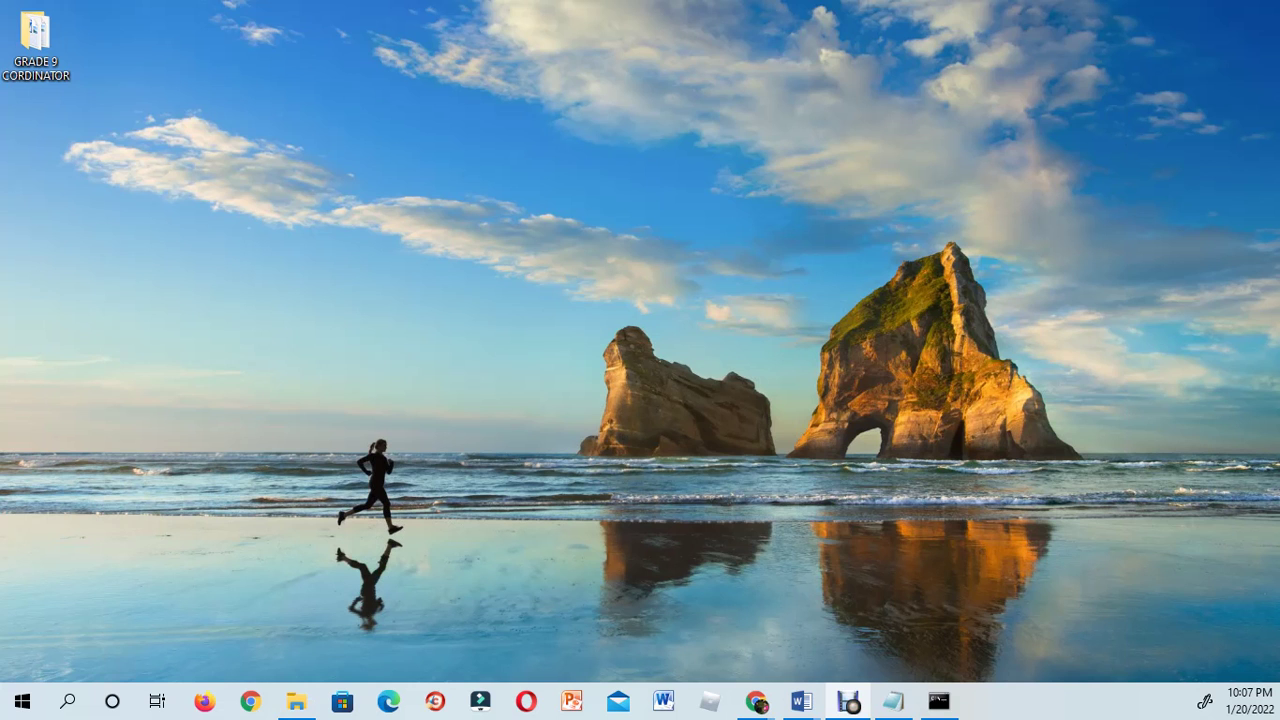
key("alt+Tab")
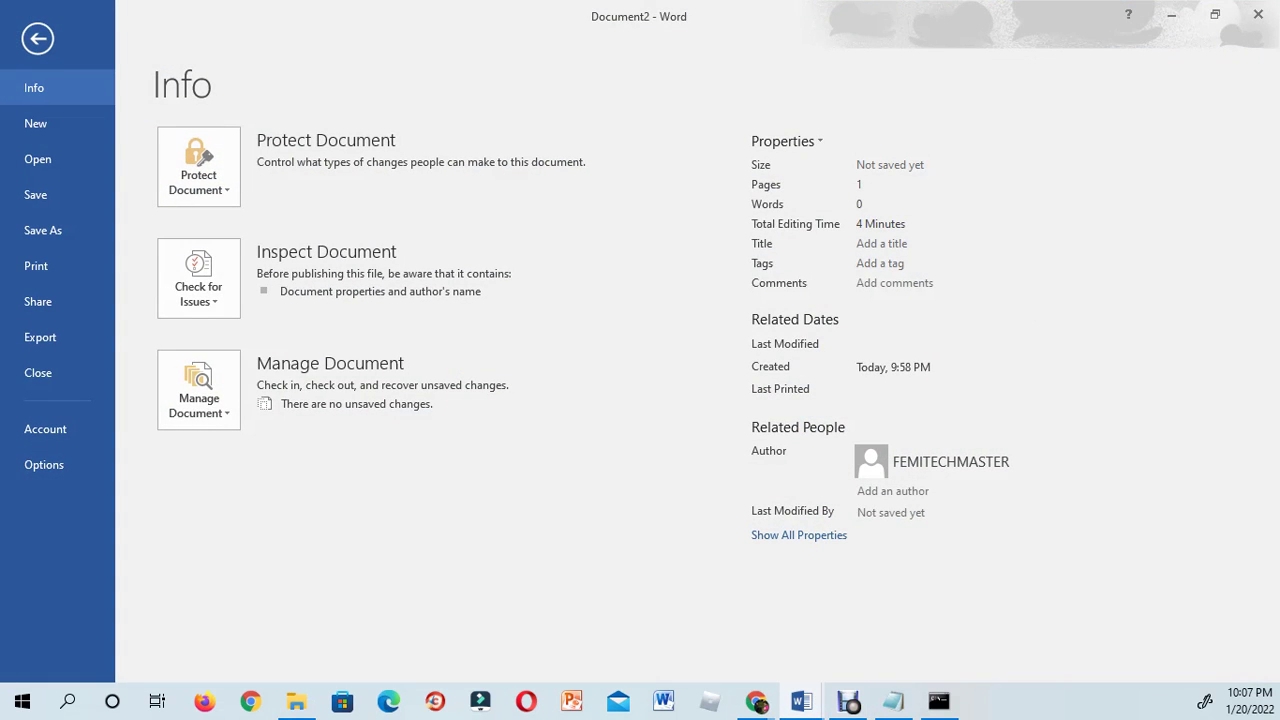